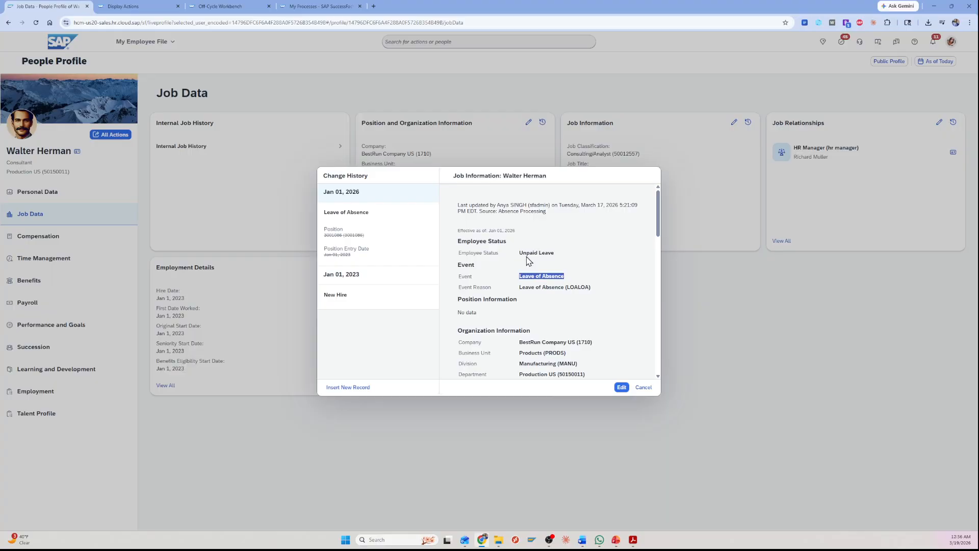
Review the Leave of Absence event in the job information history, close the history, and open the employee's Leave Of Absence action.
drag(519, 280, 569, 281)
click(569, 281)
click(644, 387)
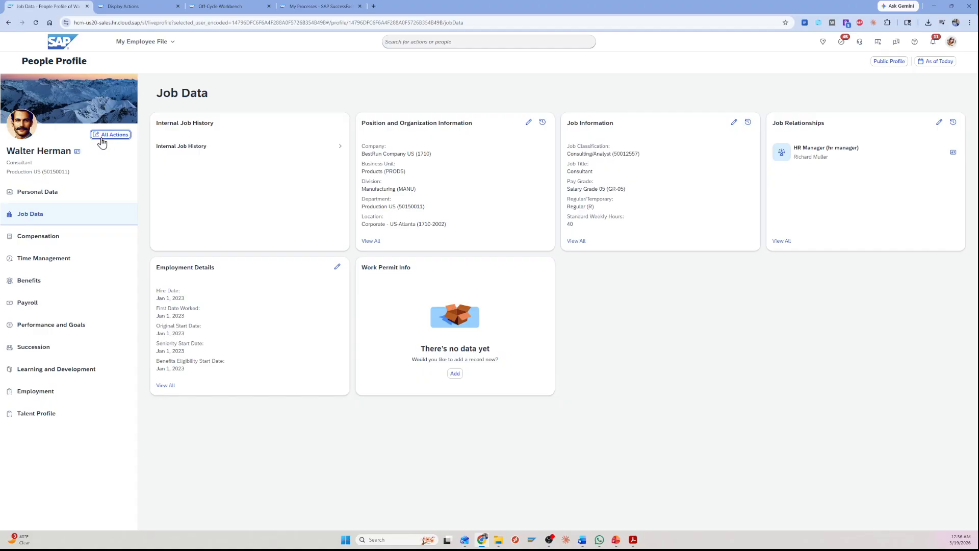
click(110, 135)
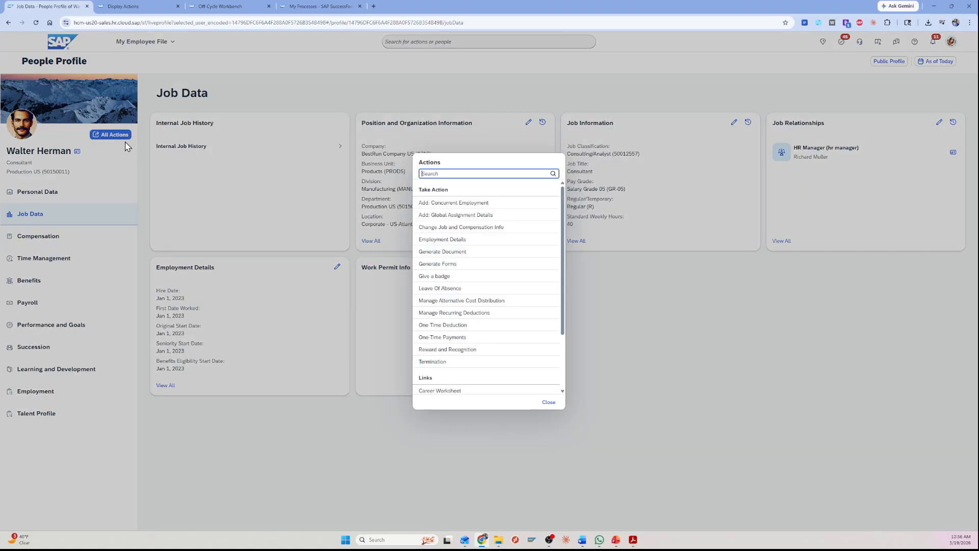
click(448, 288)
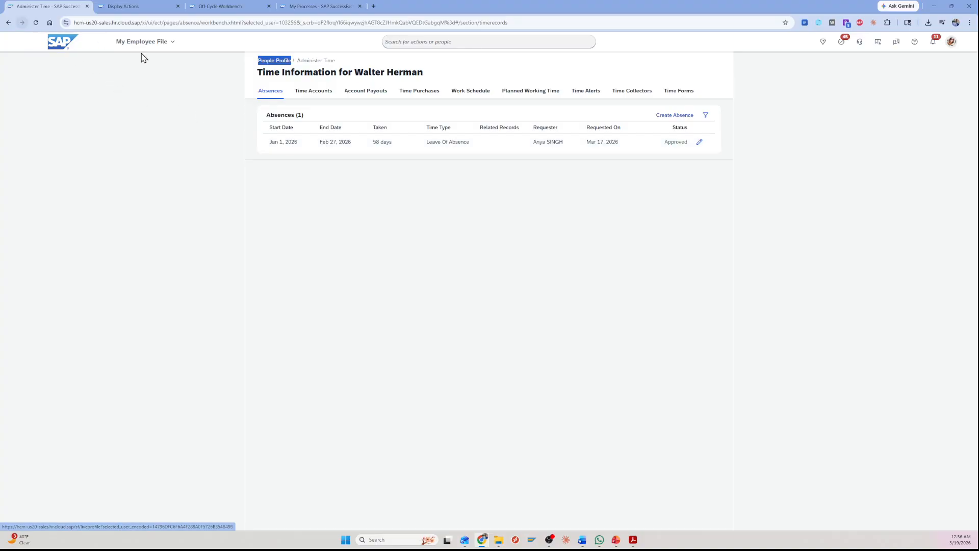
Return to the employee's People Profile and open the Job Information change history under Job Data.
click(287, 64)
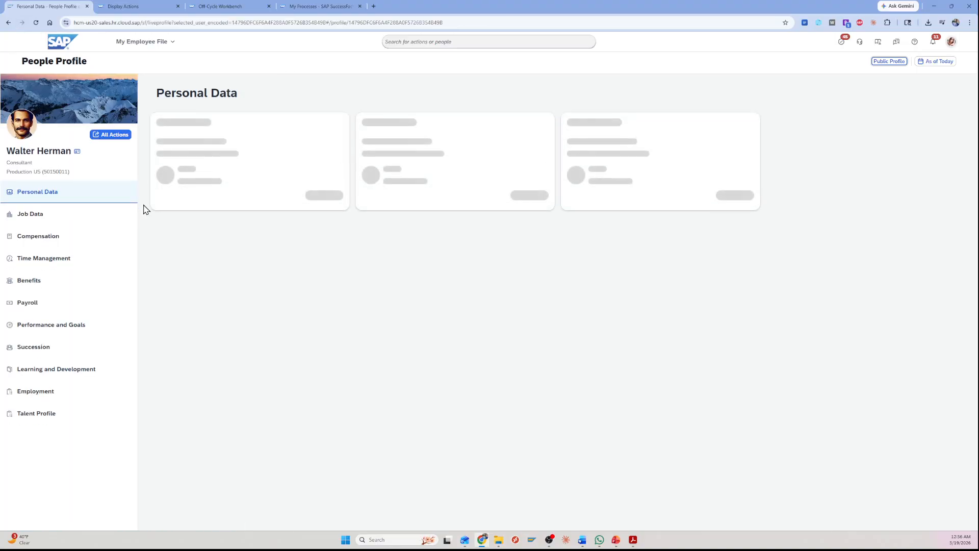
click(62, 223)
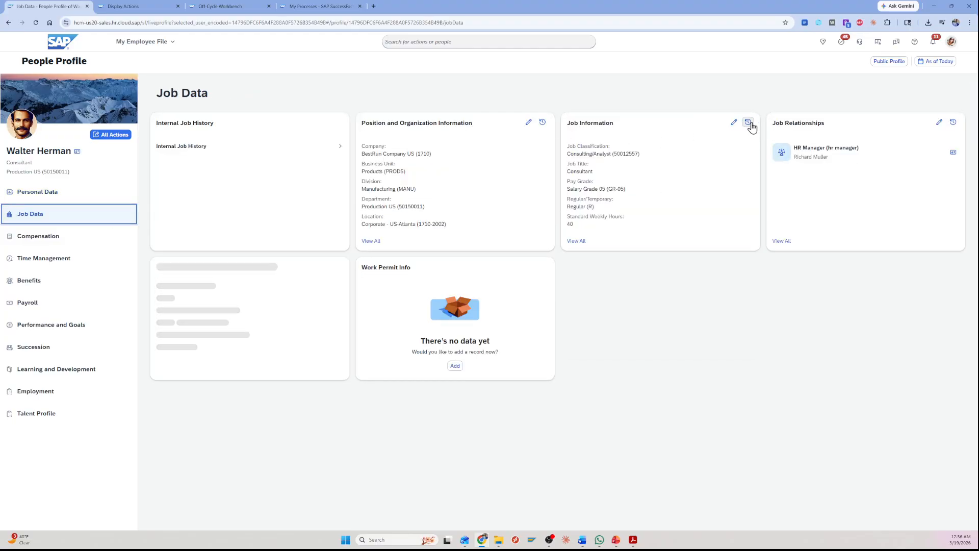
click(750, 123)
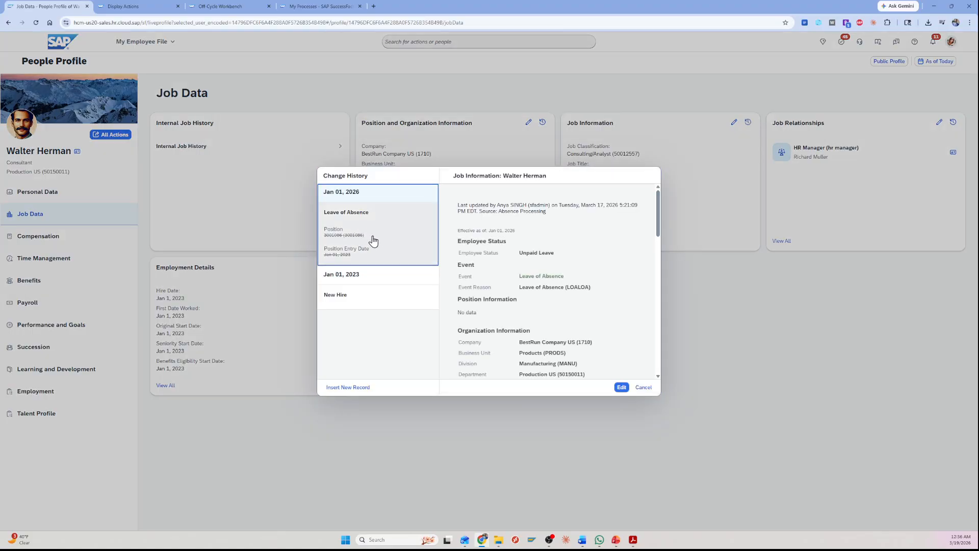
Switch to the payroll Display Actions record and check its action type and the available employment statuses.
click(122, 5)
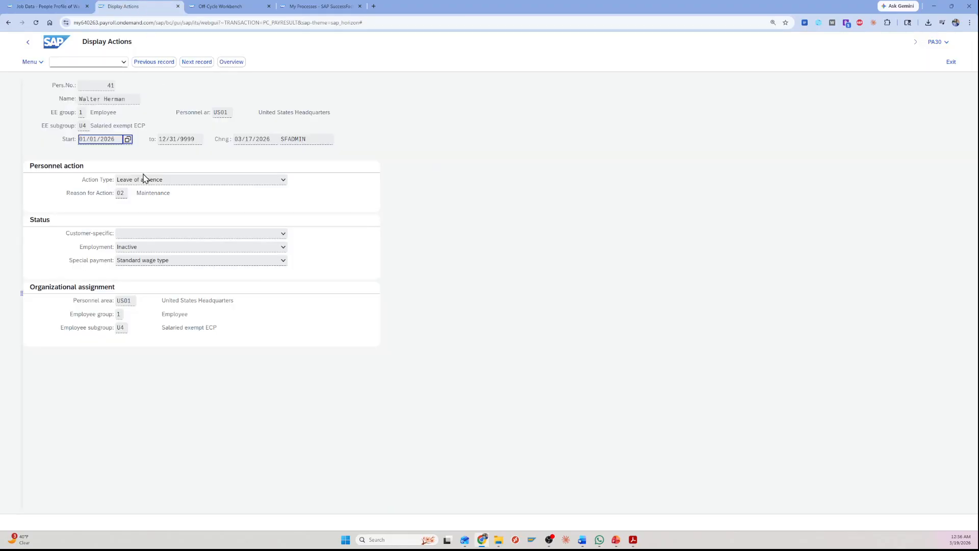
click(100, 183)
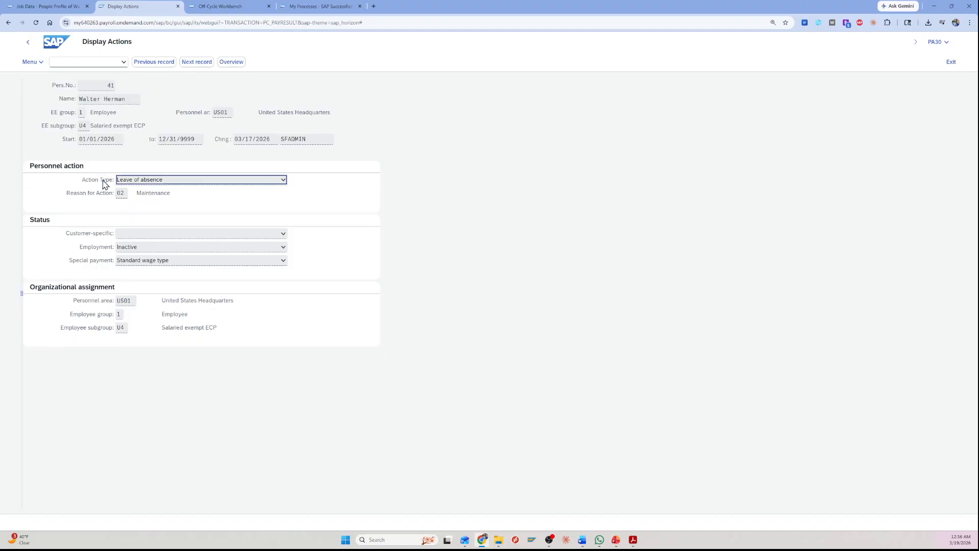
click(284, 250)
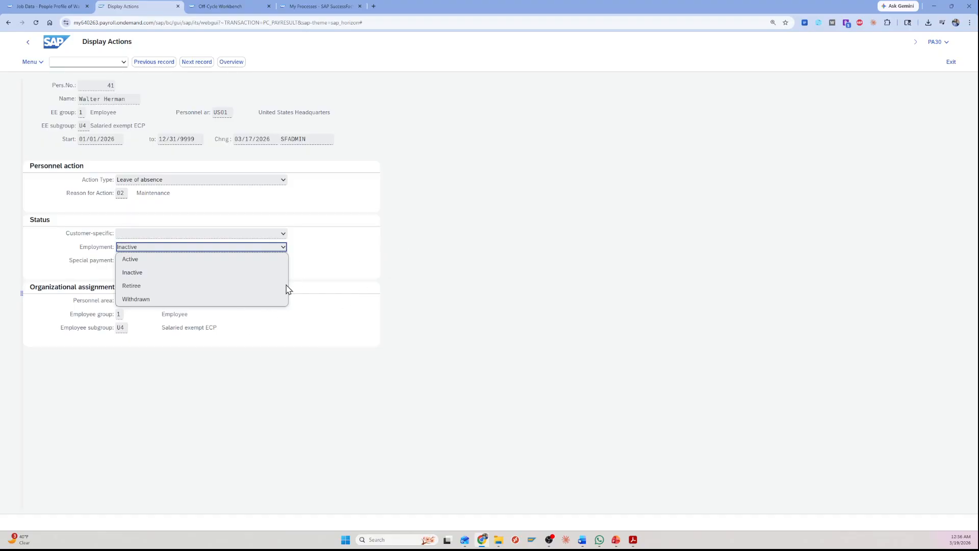
click(400, 252)
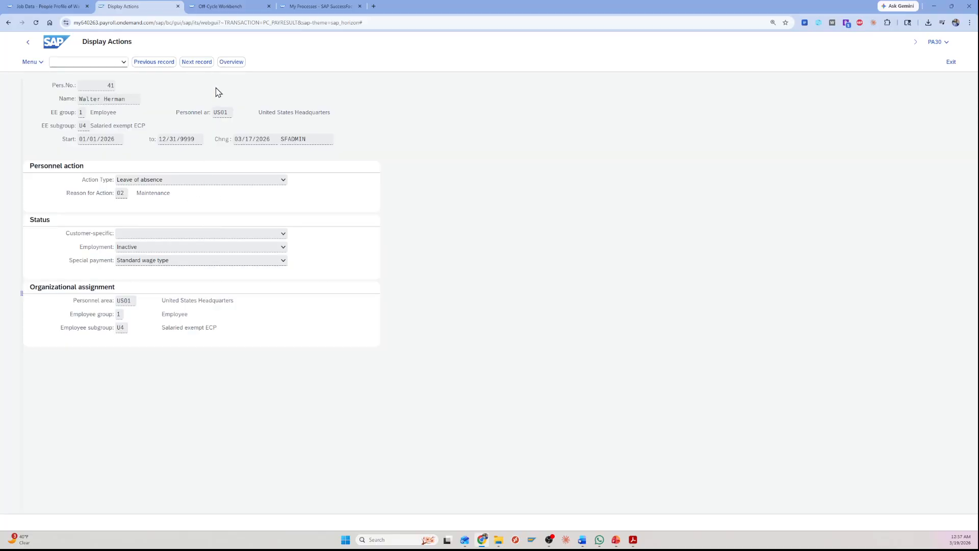
Start an off-cycle payroll run for the employee with reason Regular period 'on demand' and payment date 01/13/2026.
click(229, 7)
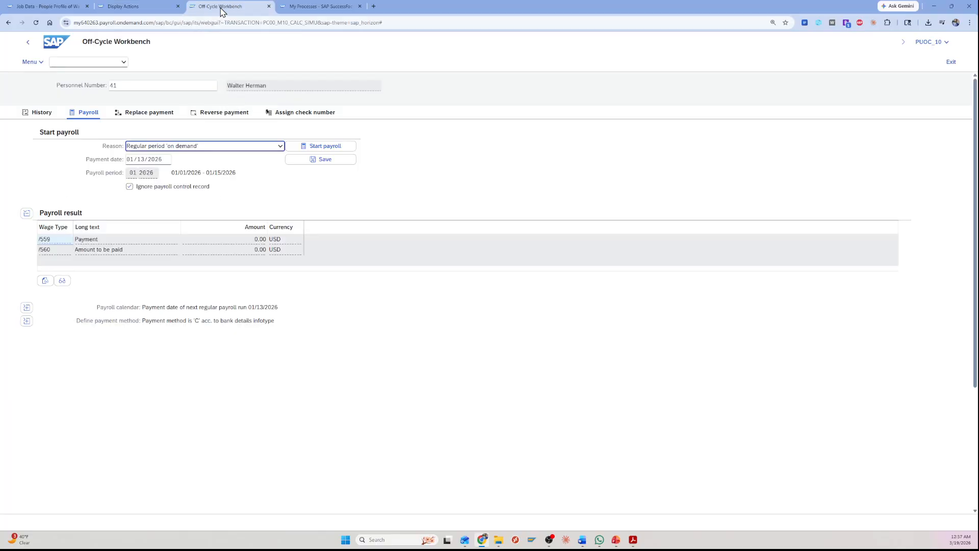
drag(288, 87, 223, 89)
click(265, 87)
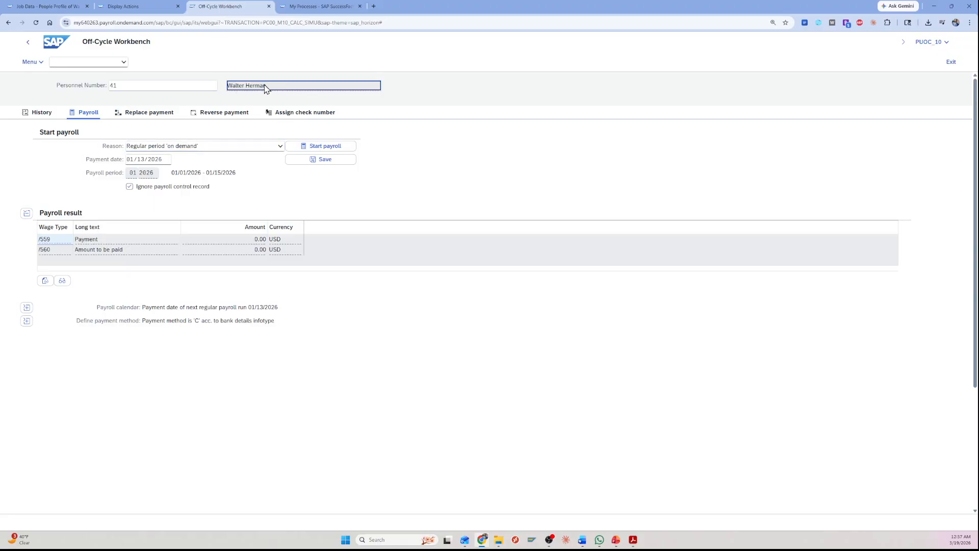
click(313, 148)
click(474, 307)
click(332, 149)
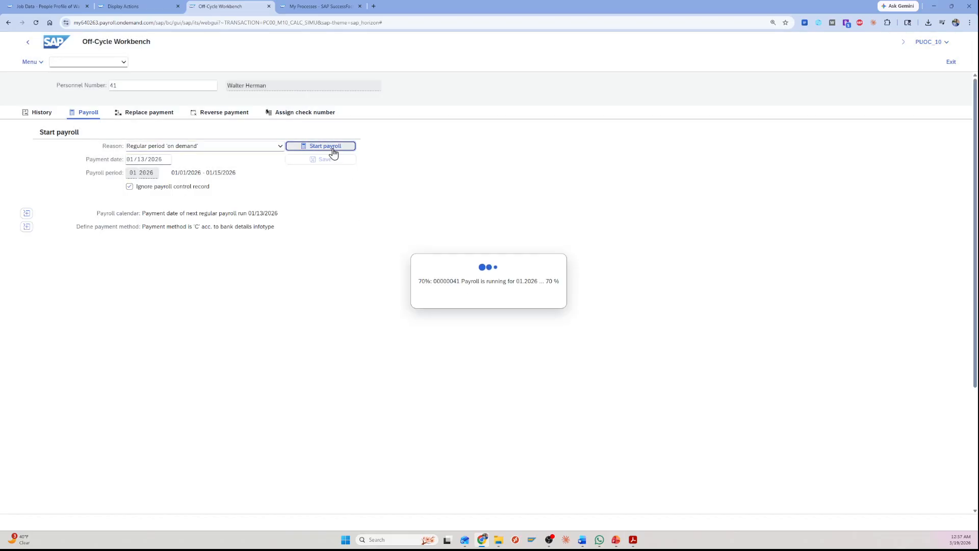
Open the payslip for the payroll result, check its pay begin date and check date, and return to the Off-Cycle Workbench.
click(53, 242)
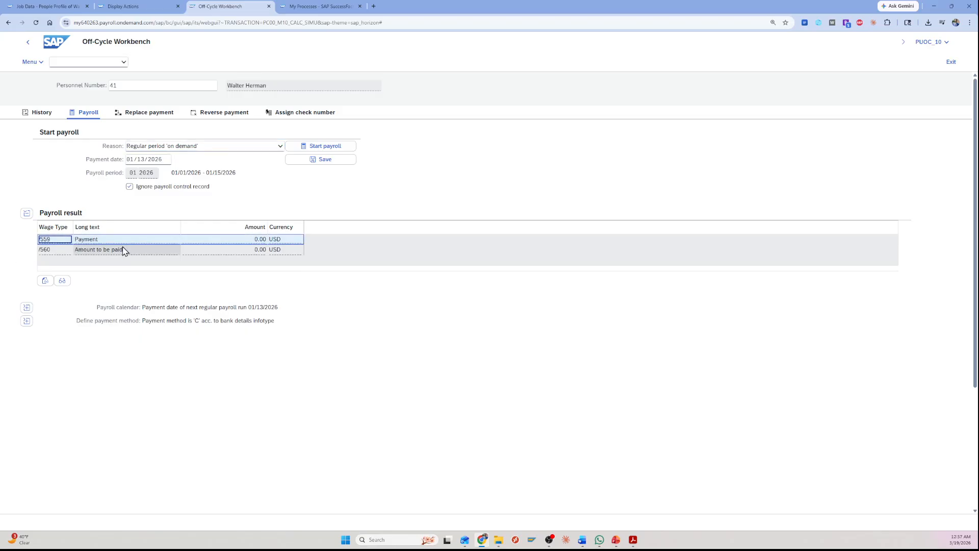
click(46, 281)
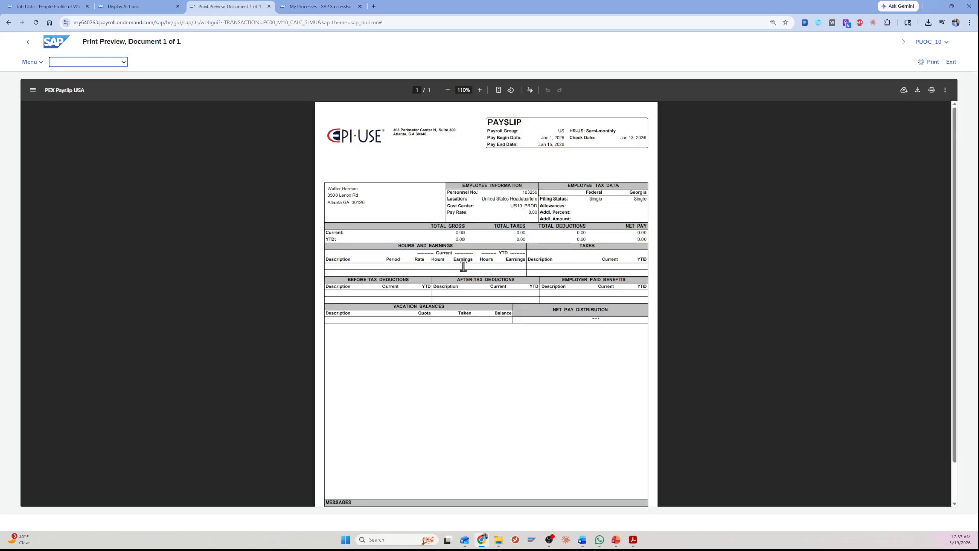
scroll(441, 263, up, 2)
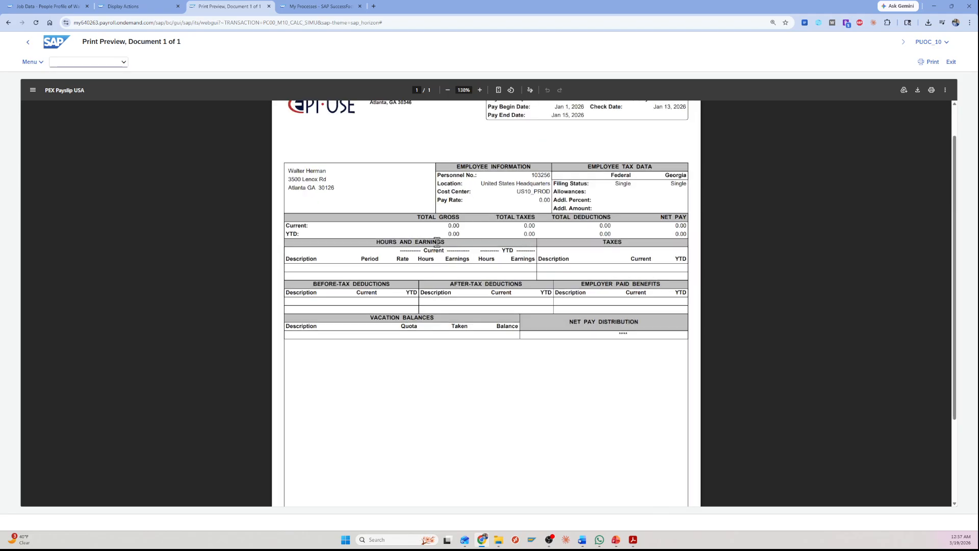
scroll(394, 220, up, 1)
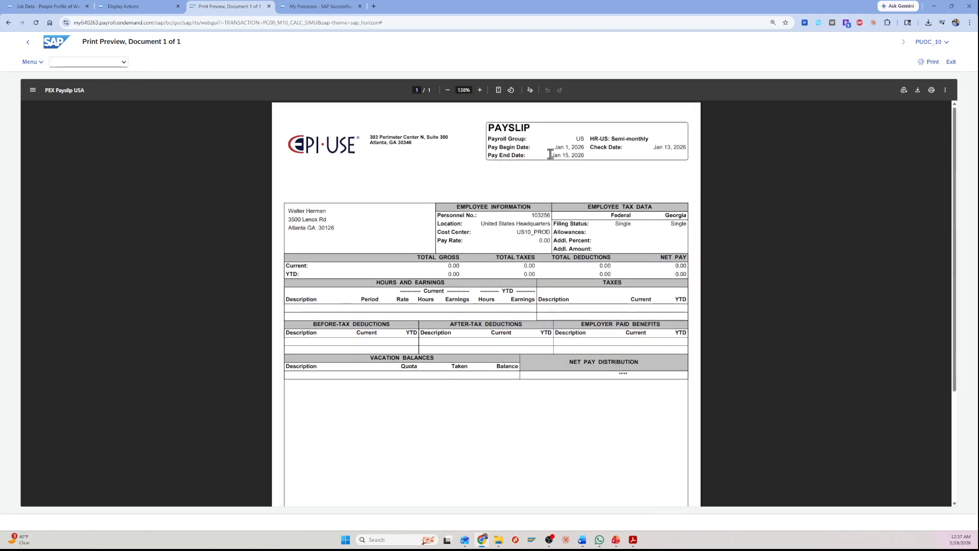
drag(555, 147, 589, 146)
click(588, 147)
drag(654, 148, 694, 147)
click(697, 148)
click(29, 43)
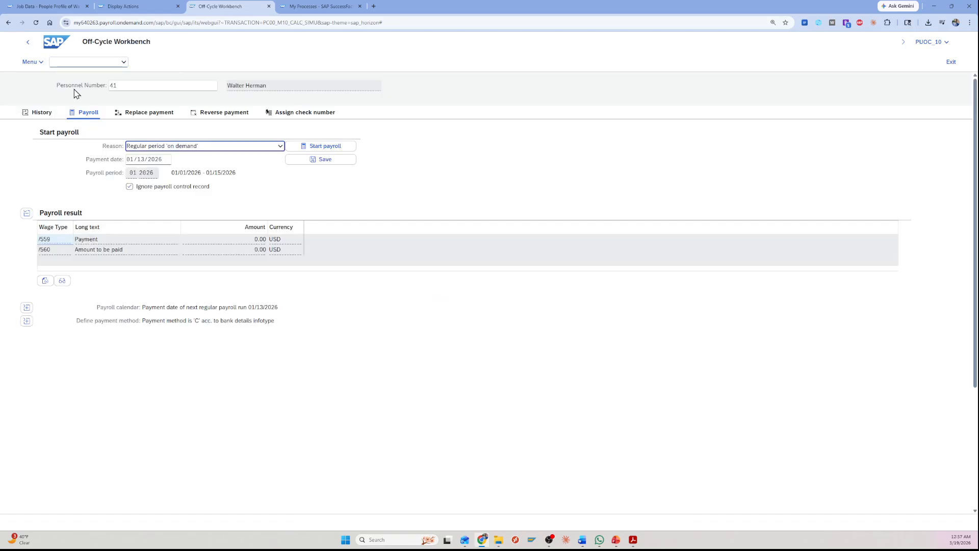
Open the Inactive Employees KPI in the pre-payroll monitoring step, list the inactive employees in the current period, and return to monitoring.
click(305, 6)
click(175, 233)
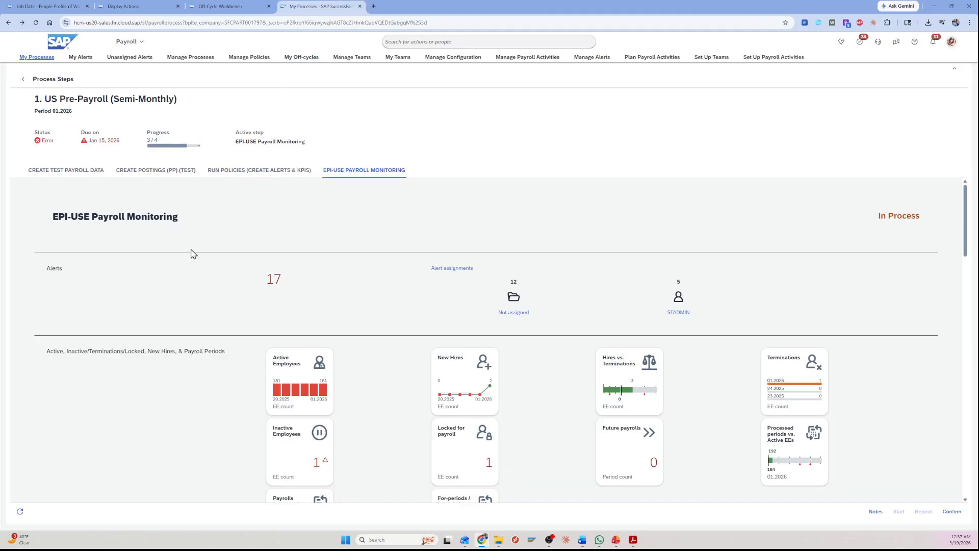
scroll(194, 260, down, 3)
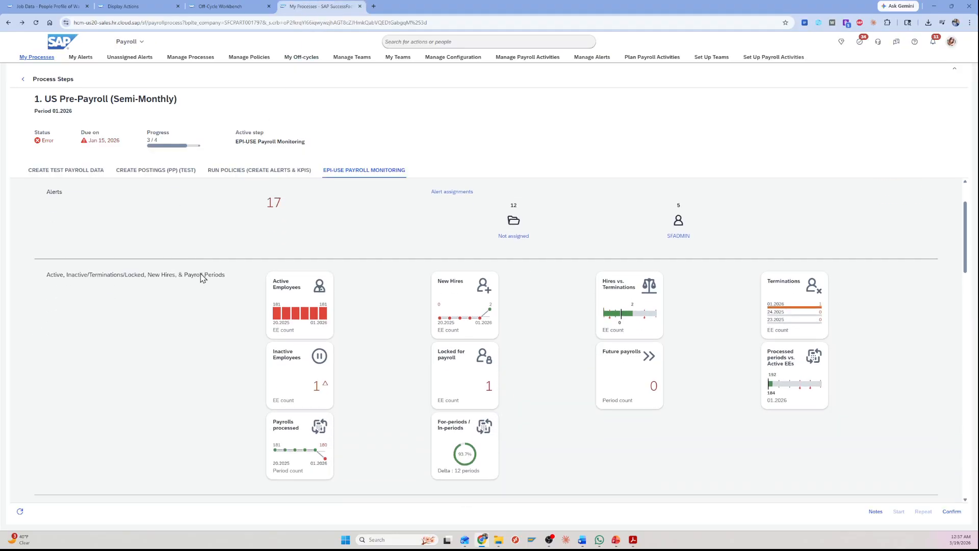
click(315, 392)
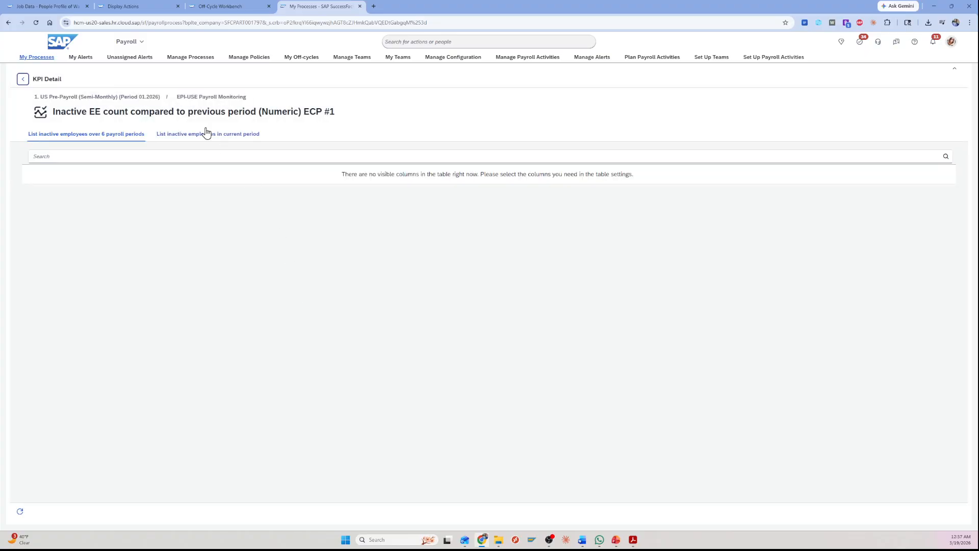
click(186, 135)
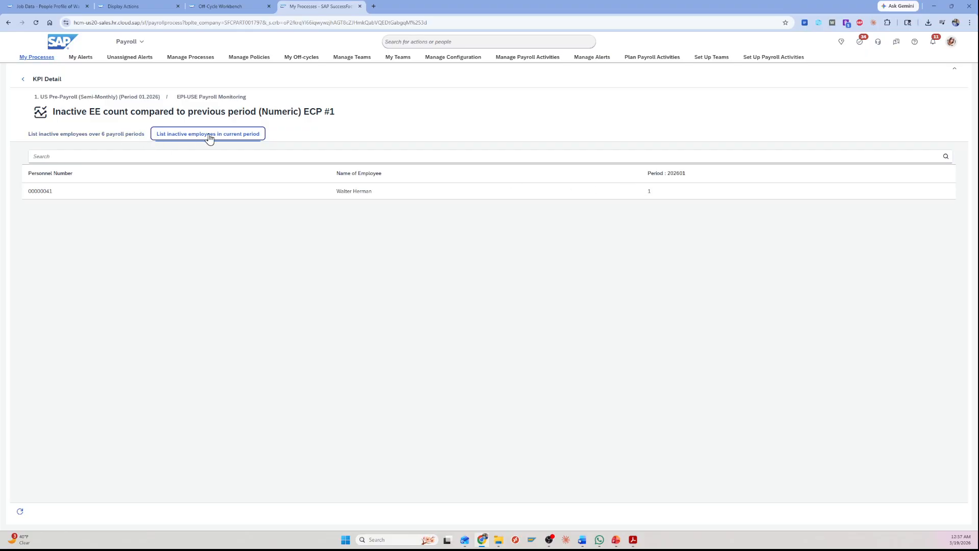
click(23, 79)
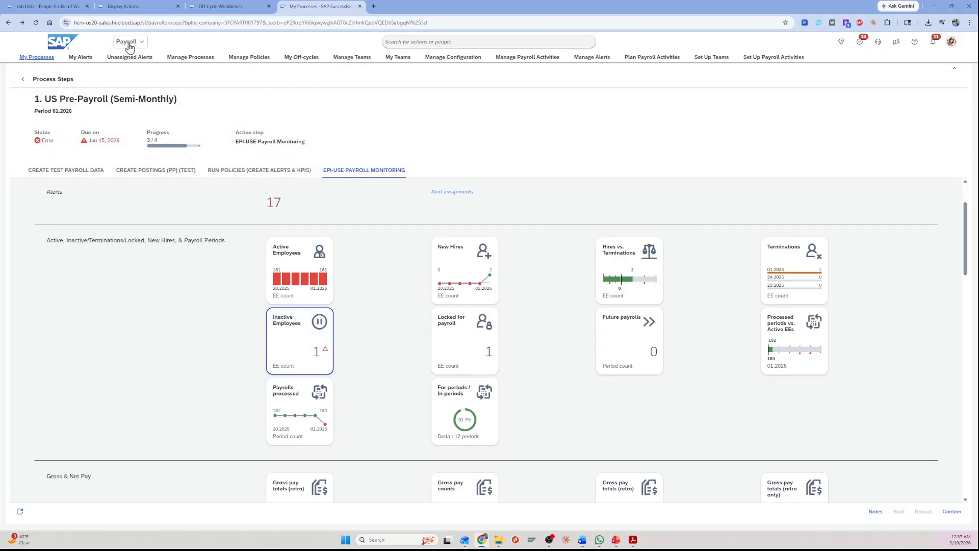
Recheck the event and event reason in the employee's job information history in the People Profile, and close the history.
click(56, 11)
drag(457, 278, 496, 290)
click(499, 291)
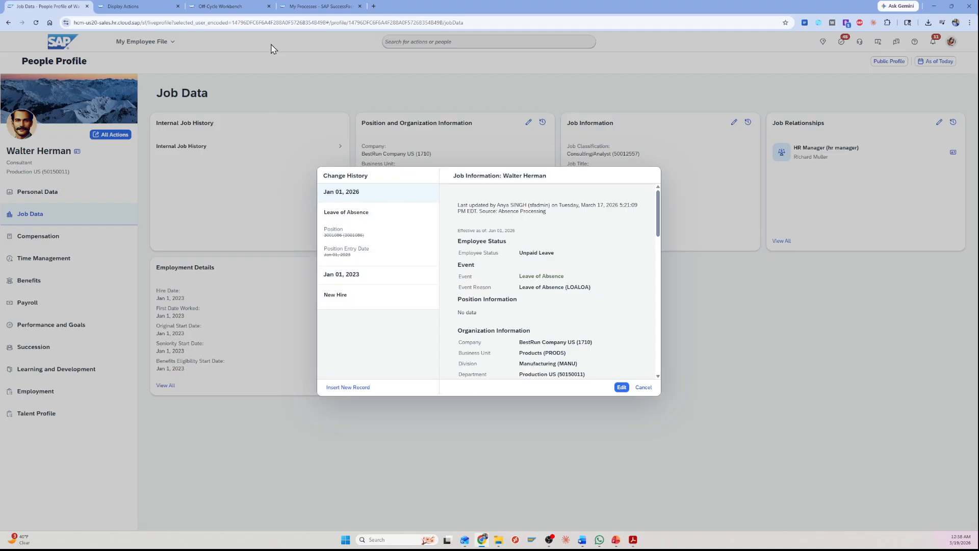
click(643, 387)
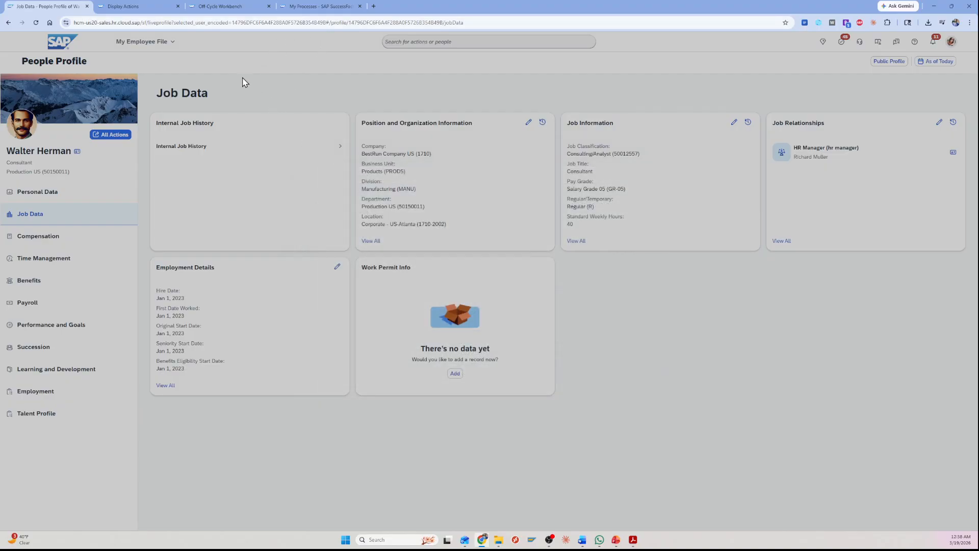
Go to the SuccessFactors home page, open Complete Payroll Tasks, and check the available task views.
click(153, 43)
click(151, 60)
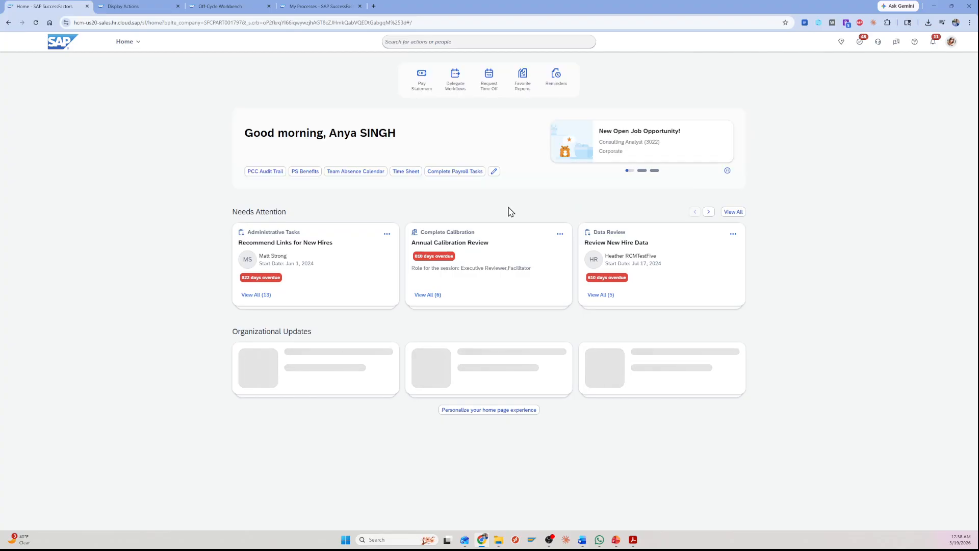
click(455, 172)
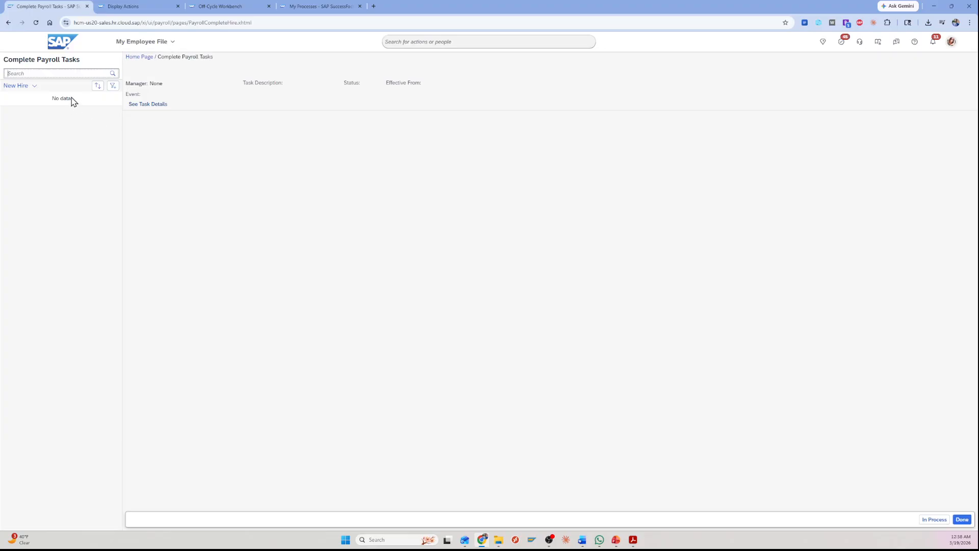
click(35, 86)
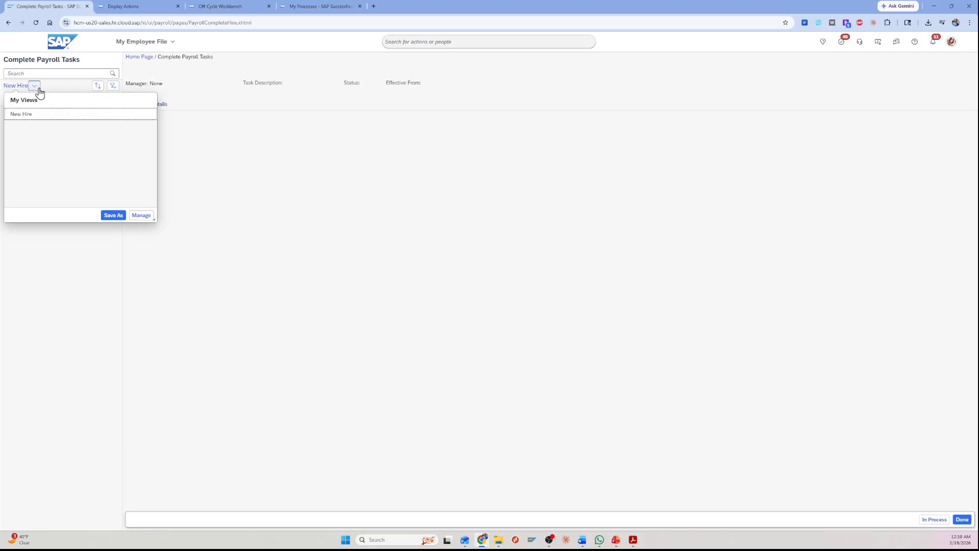
click(60, 91)
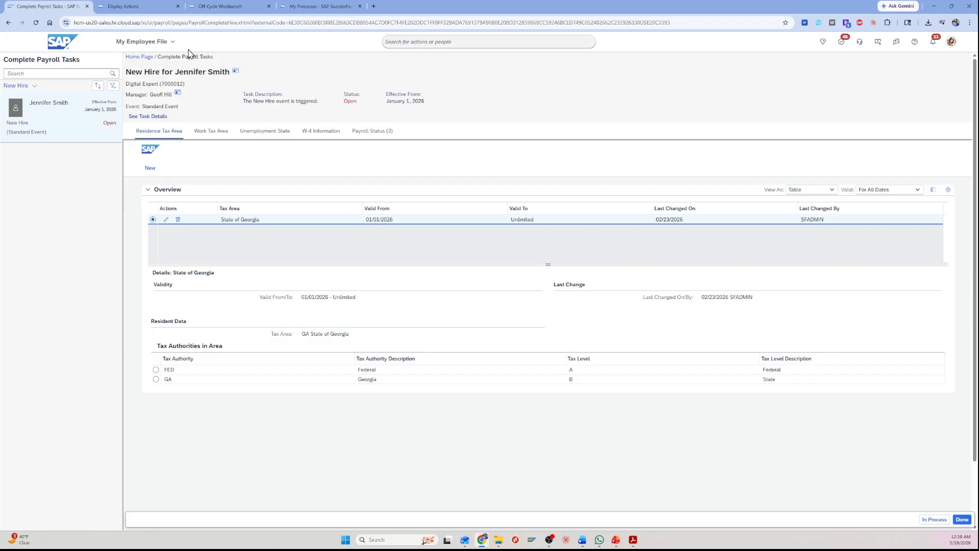
From the pre-payroll monitoring alerts, open the alert assignments for Global EPI-USE Employee Data & Payroll Results Validations and look through the validation list.
click(310, 8)
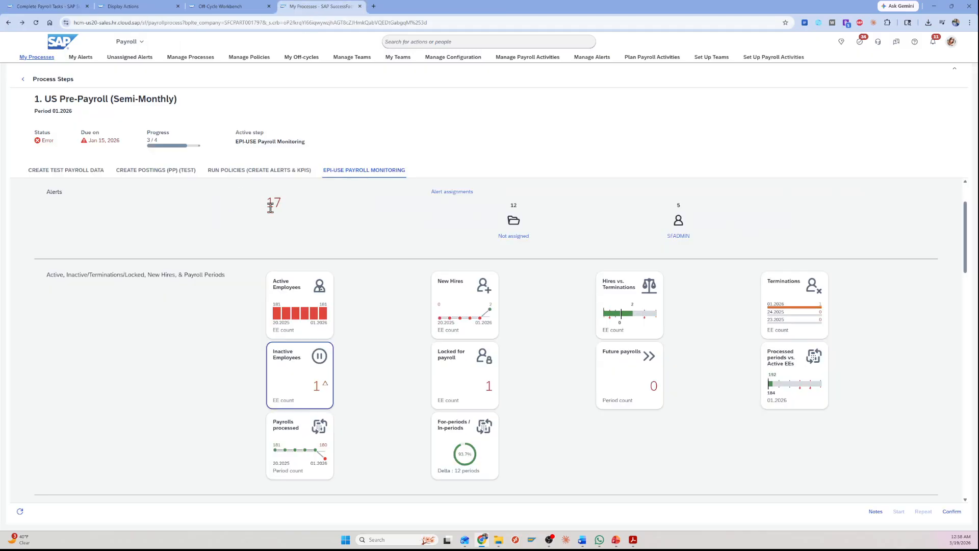
click(273, 206)
drag(289, 207, 260, 208)
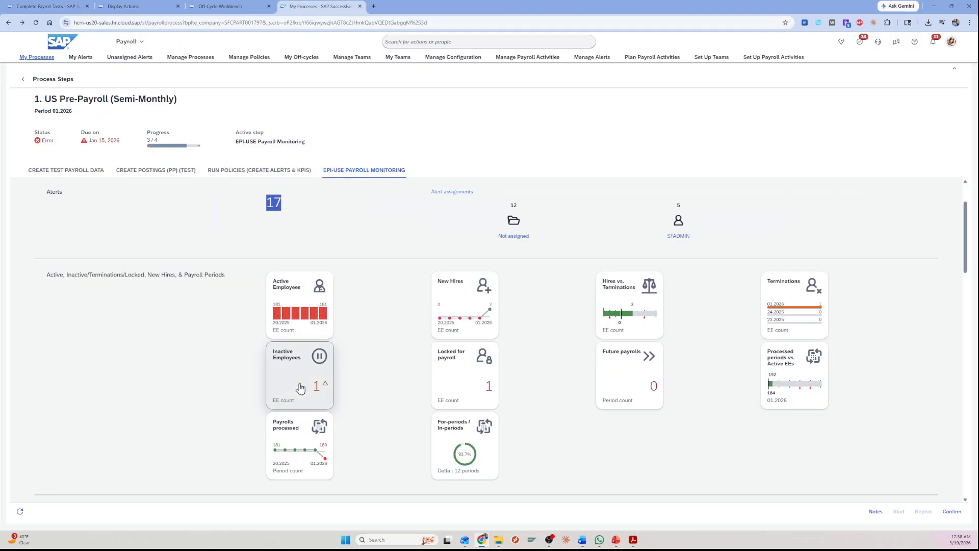
click(455, 192)
click(102, 194)
scroll(286, 317, down, 5)
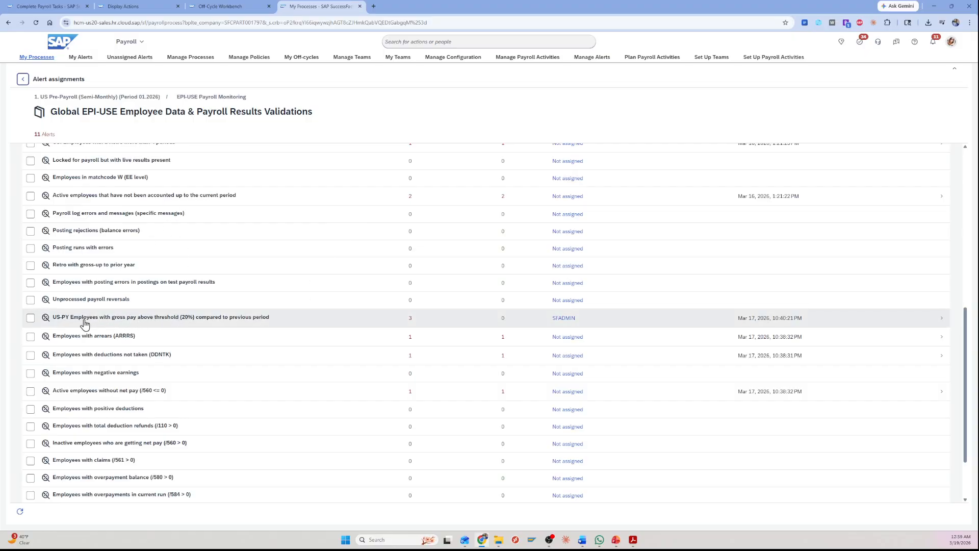
Open the US-PY validation for gross pay above threshold (20%) compared to previous period, and show the first listed employee's alert details.
click(153, 322)
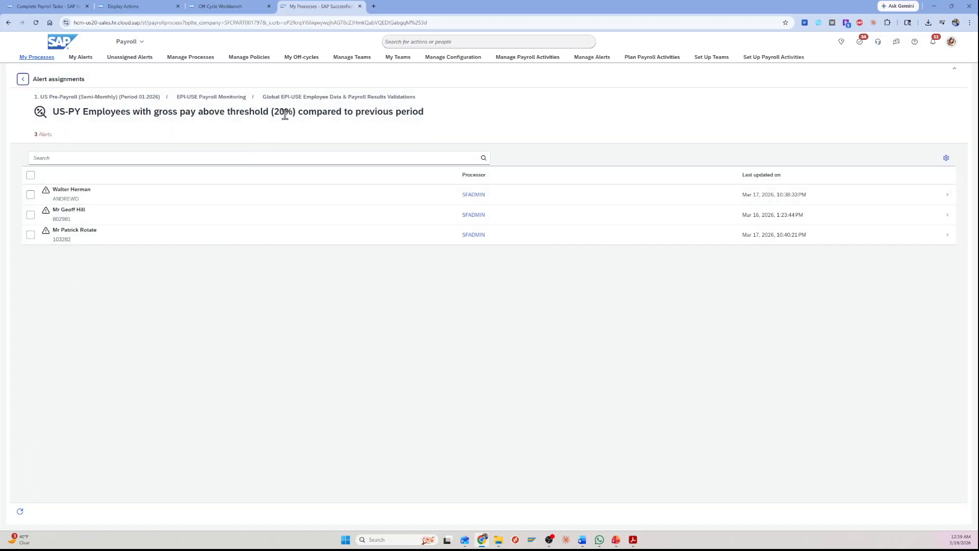
drag(297, 113, 431, 114)
click(431, 116)
click(75, 197)
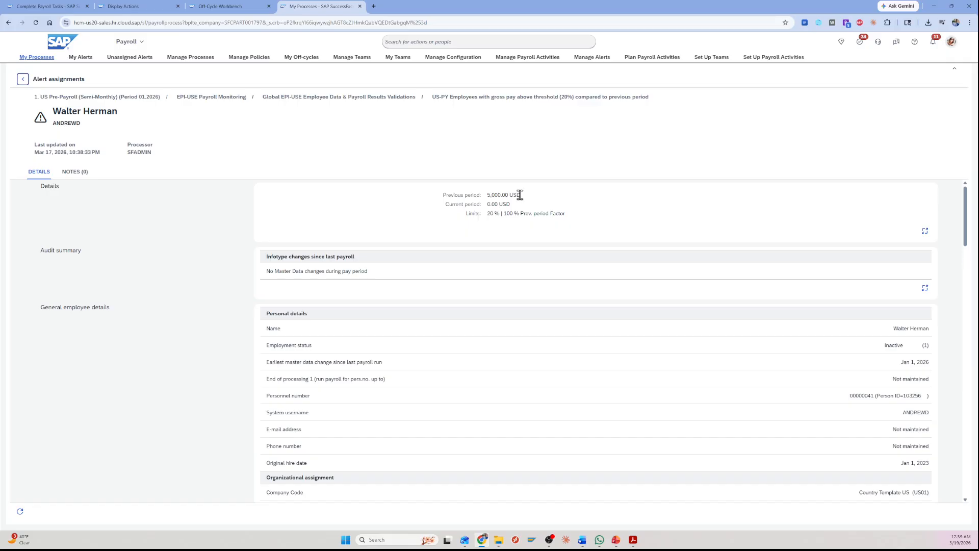
Examine the employee's alert for previous and current period amounts, integration log, wage type differences and salary statements.
drag(526, 195, 439, 196)
click(442, 193)
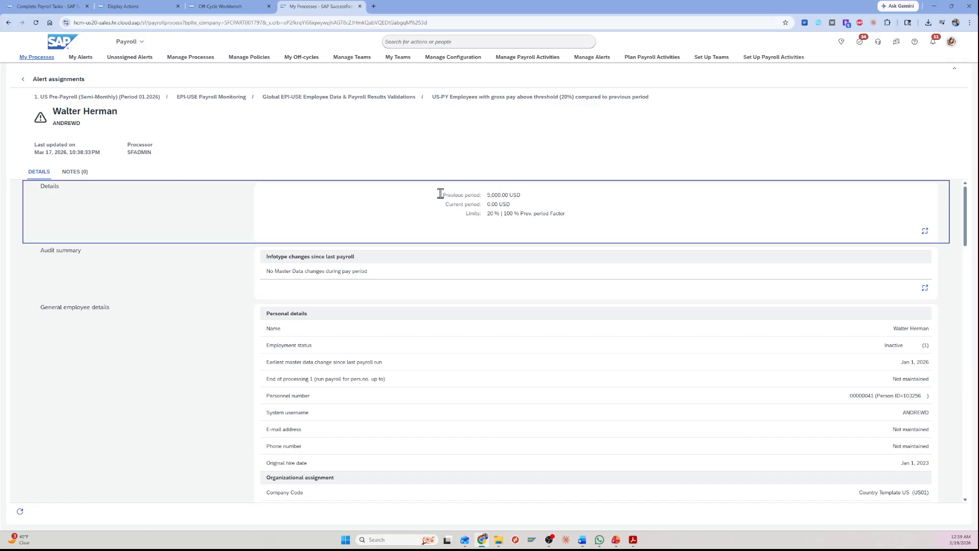
drag(518, 201, 437, 203)
click(434, 204)
scroll(375, 242, down, 20)
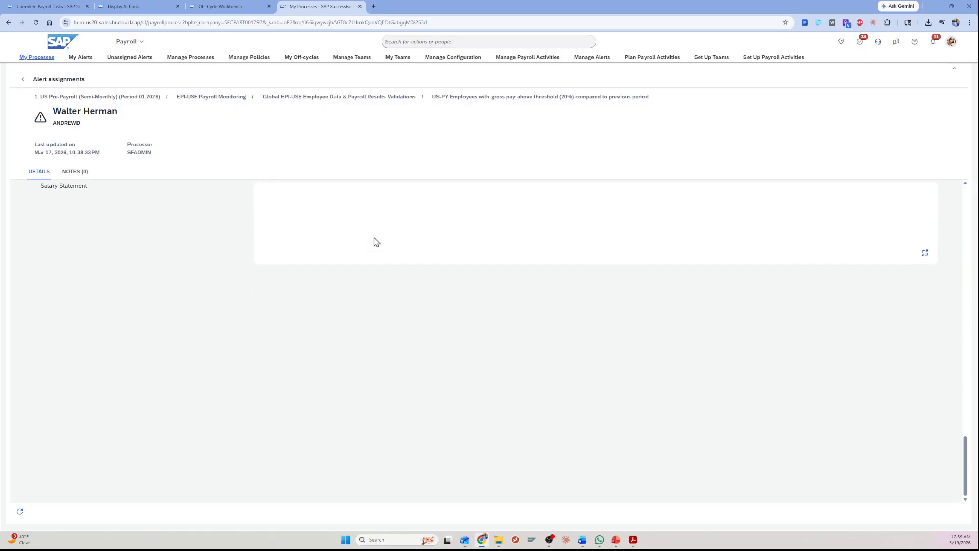
scroll(376, 241, up, 20)
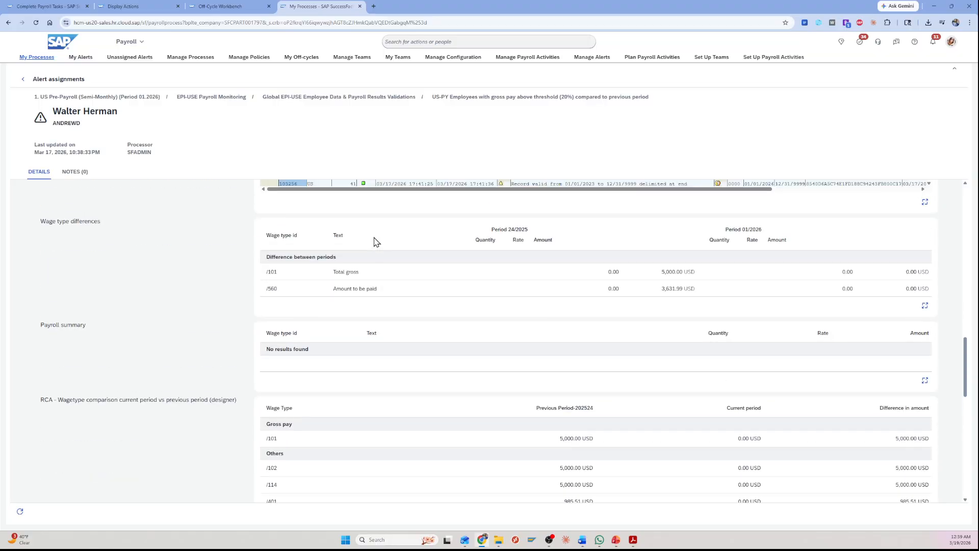
scroll(376, 242, down, 8)
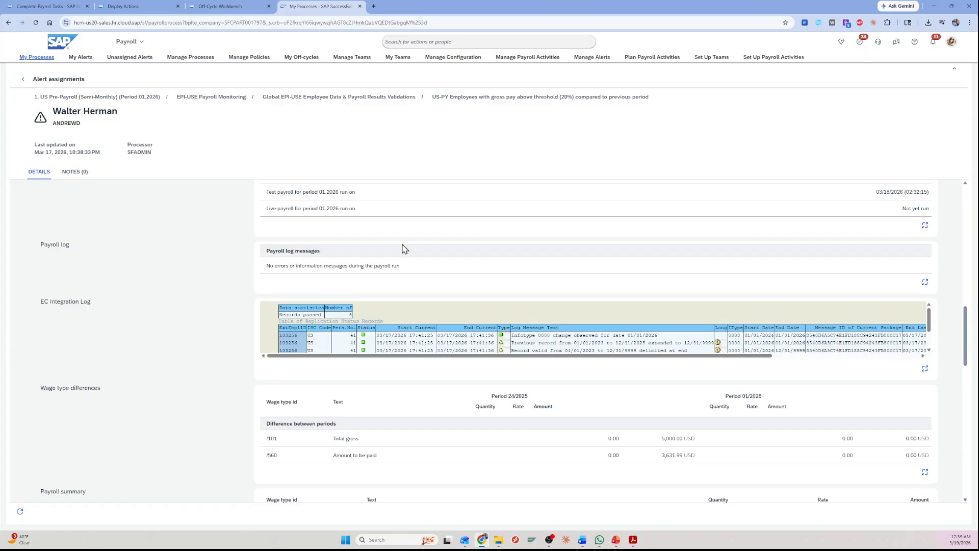
scroll(526, 343, up, 1)
scroll(527, 344, up, 15)
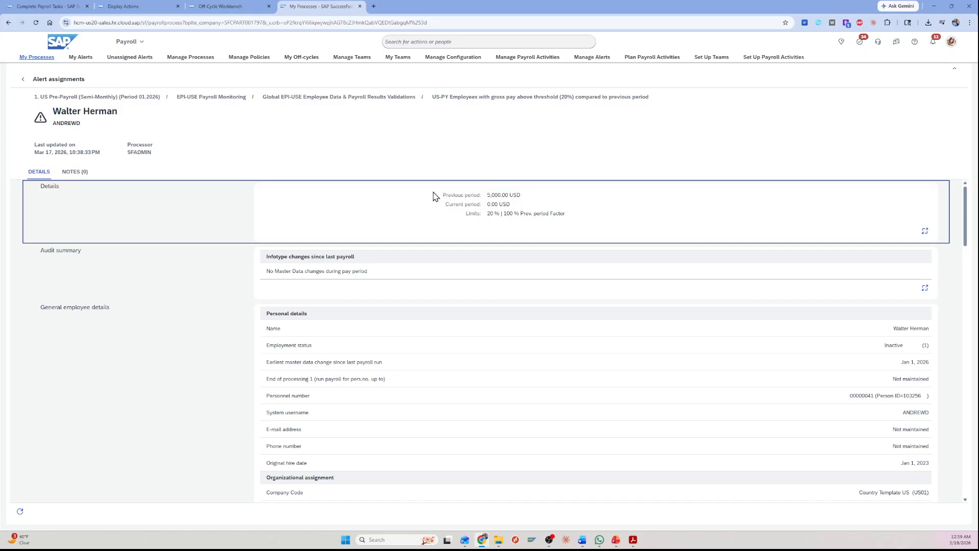
scroll(434, 193, down, 15)
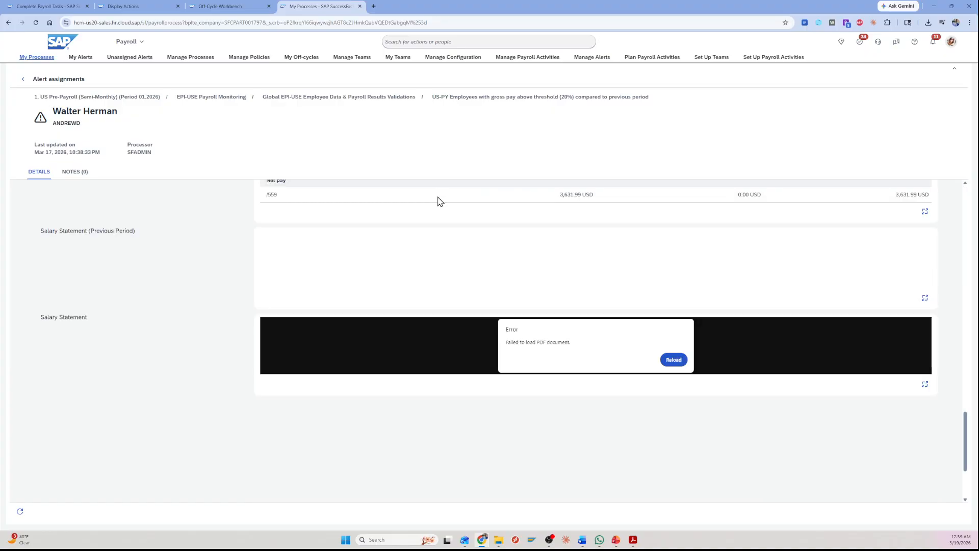